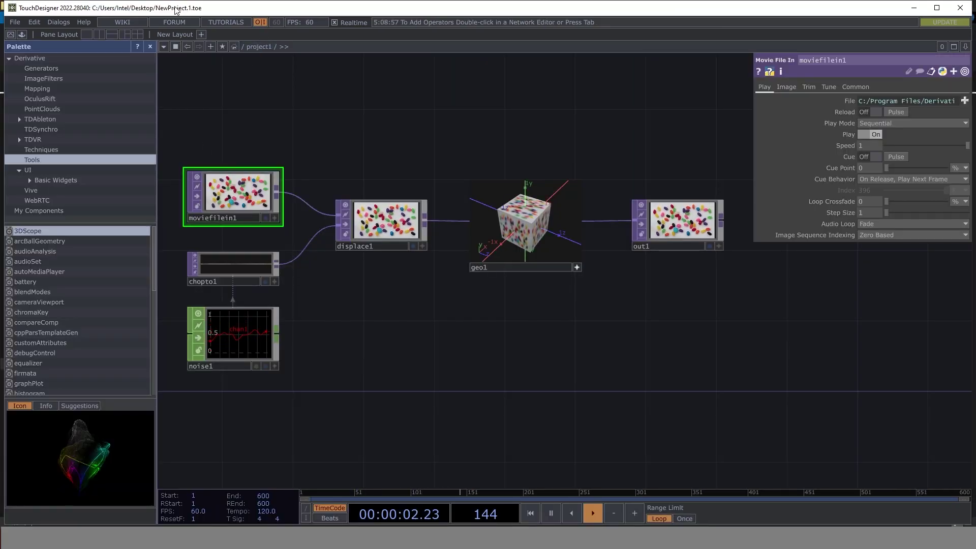
Maximize the window, delete all the default operators from the project network and close the Palette.
double_click(176, 10)
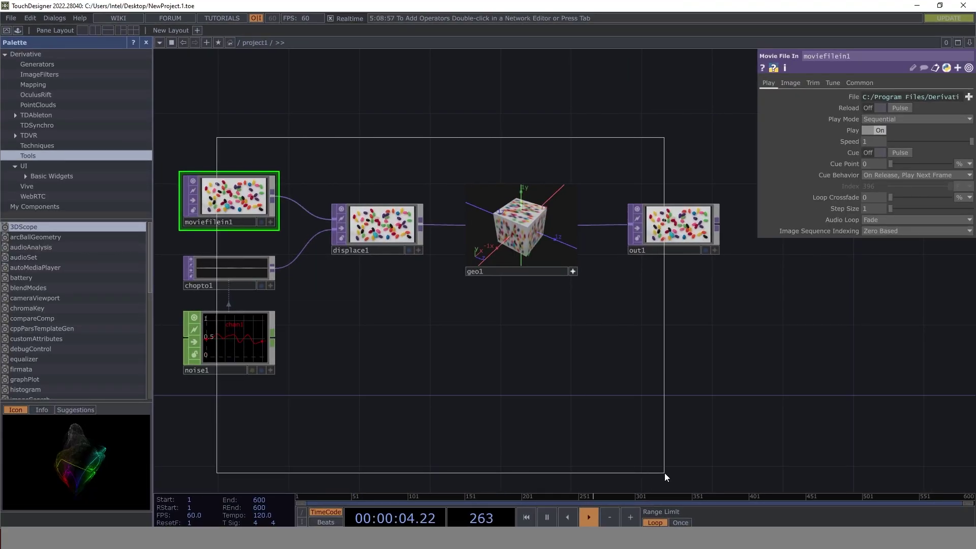
drag(664, 474, 666, 471)
key(Delete)
click(145, 41)
Add a Video Device In TOP for the webcam and set its Signal Format to 1280x720p 30.00Hz.
key(Tab)
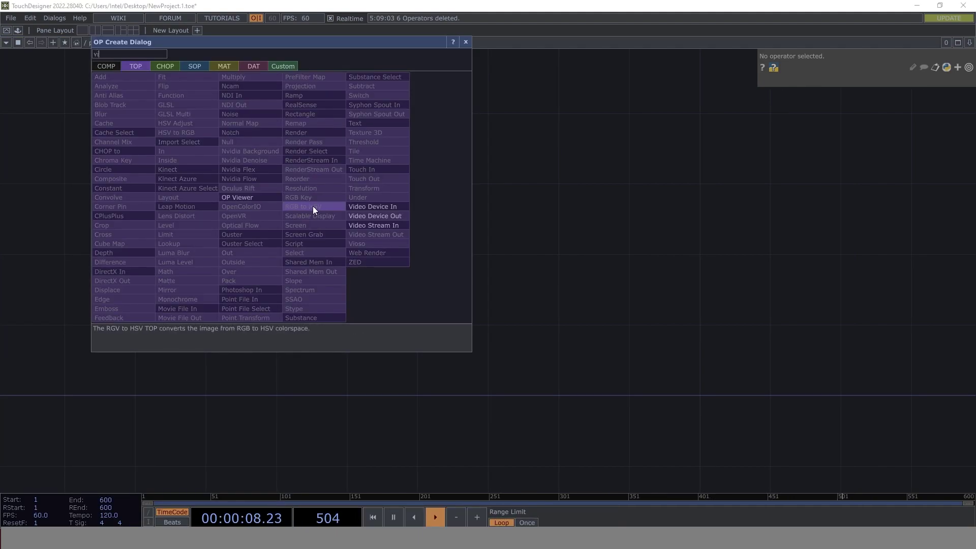
click(385, 214)
click(242, 215)
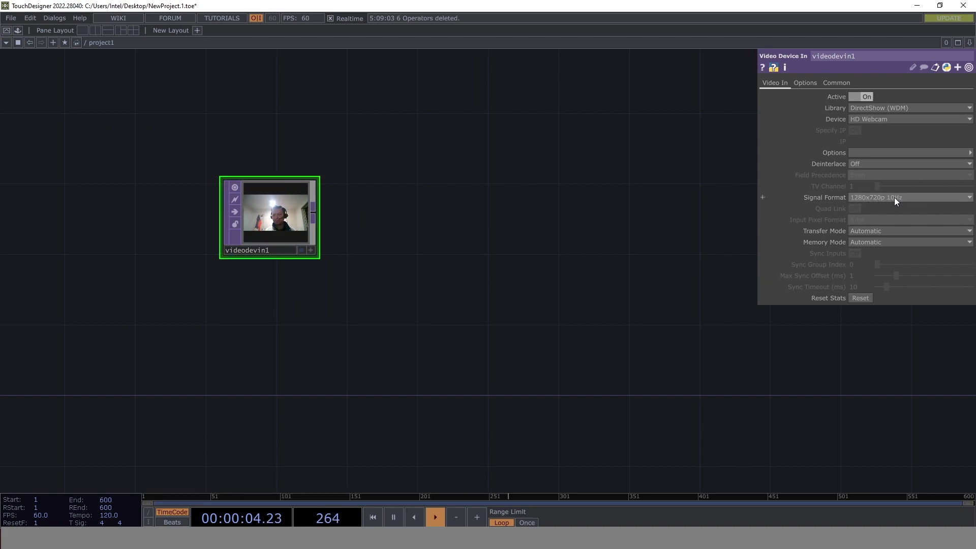
click(917, 197)
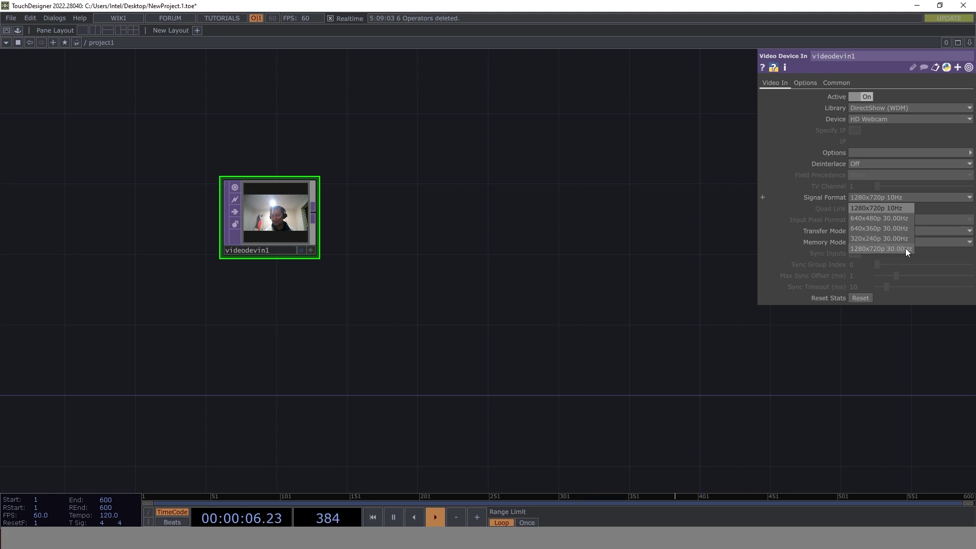
click(905, 248)
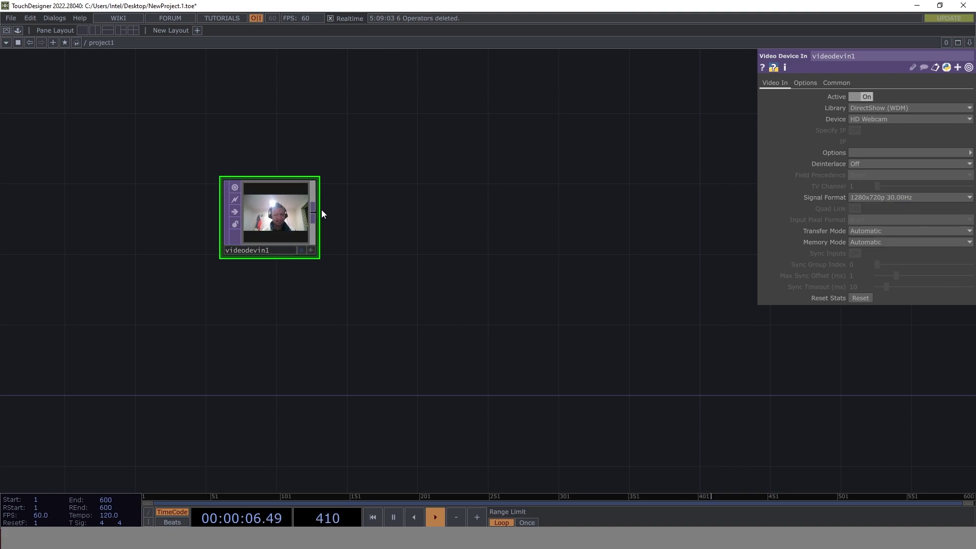
Connect an Edge TOP to the output of the Video Device In operator.
click(312, 207)
text(ed)
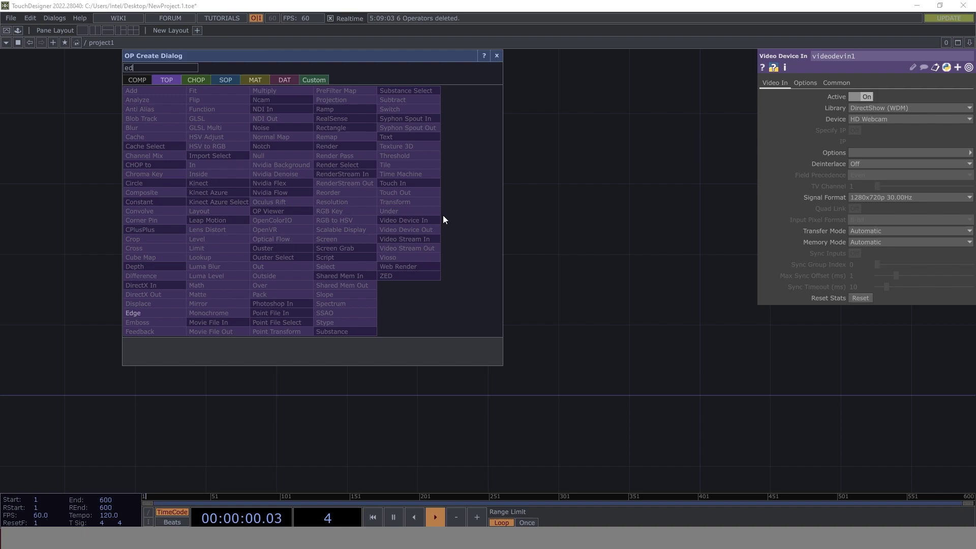
click(130, 313)
click(461, 315)
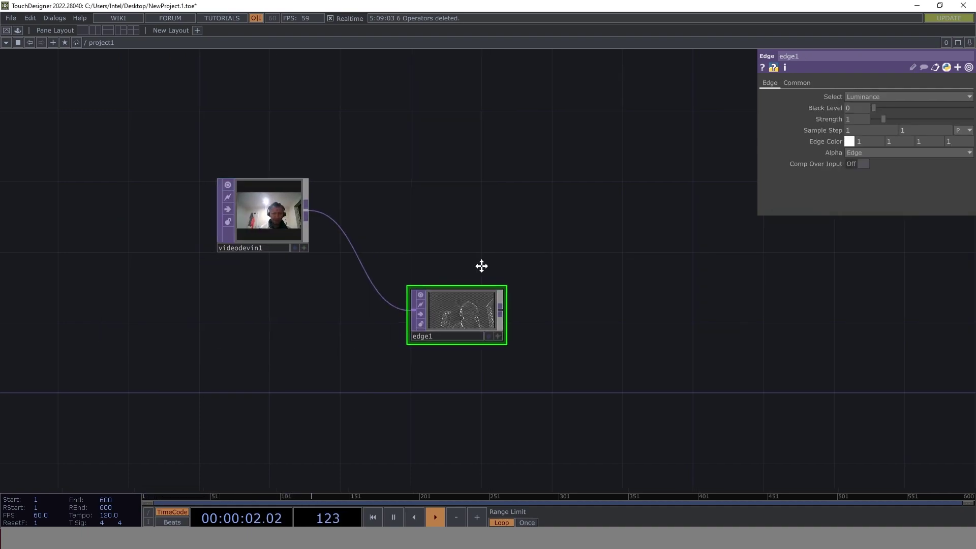
scroll(308, 276, up, 3)
scroll(308, 276, up, 2)
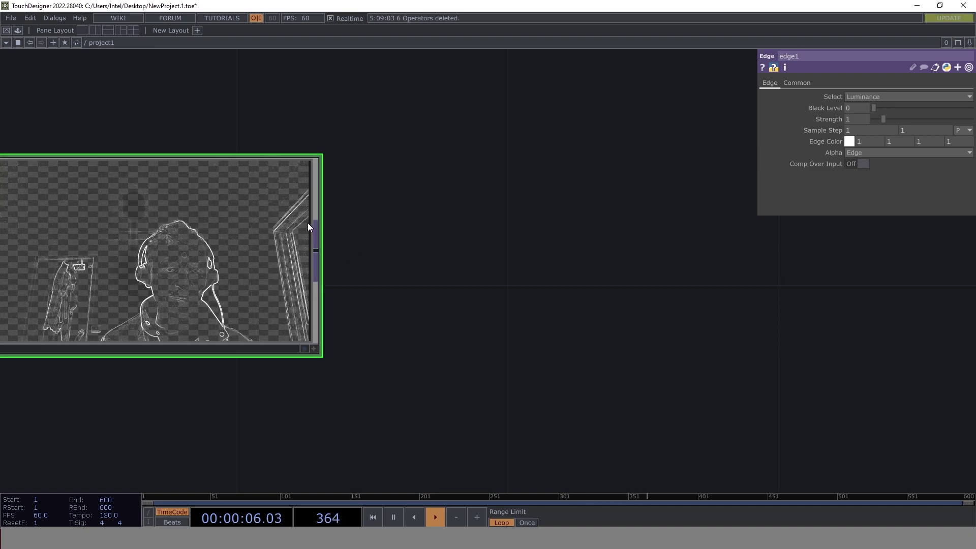
Connect a Resolution TOP after the Edge operator and set its Output Resolution to Half.
key(Tab)
text(re)
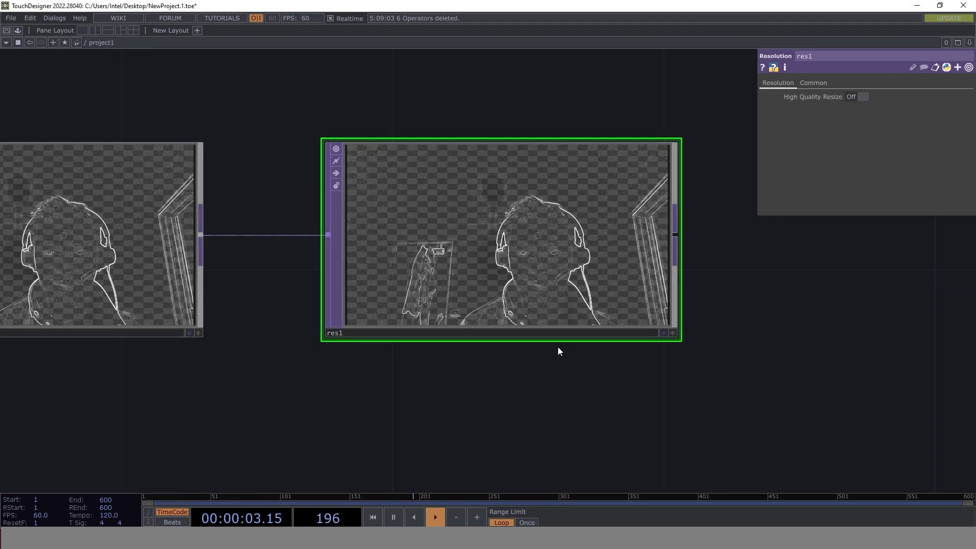
drag(557, 347, 477, 334)
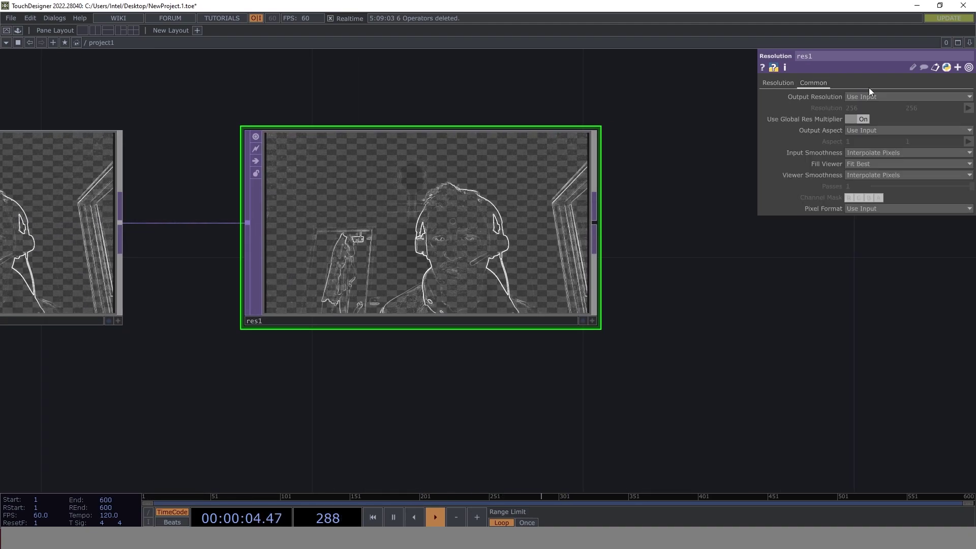
click(866, 96)
click(862, 134)
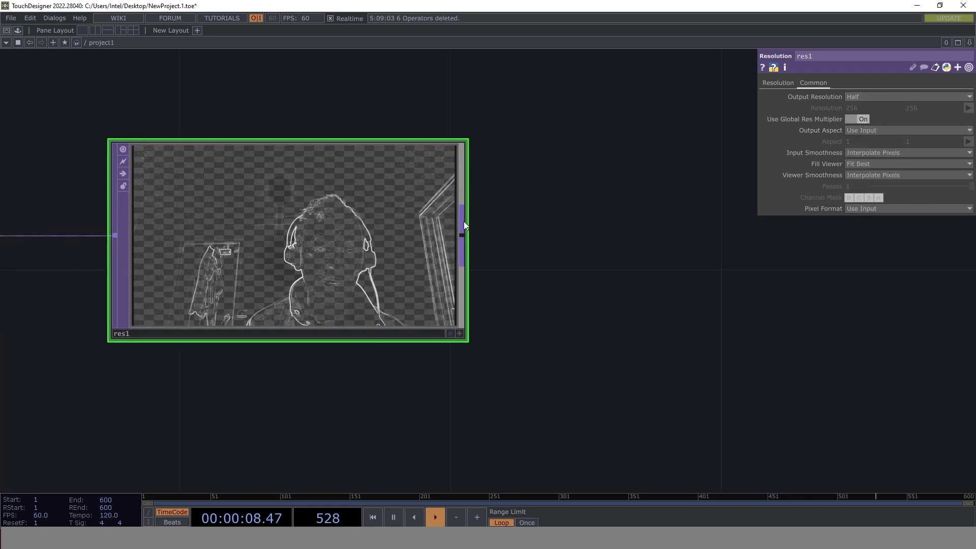
Add a Trace SOP fed by the Resolution operator, with Add Point Texture and Compute Normals turned off.
key(Tab)
click(375, 95)
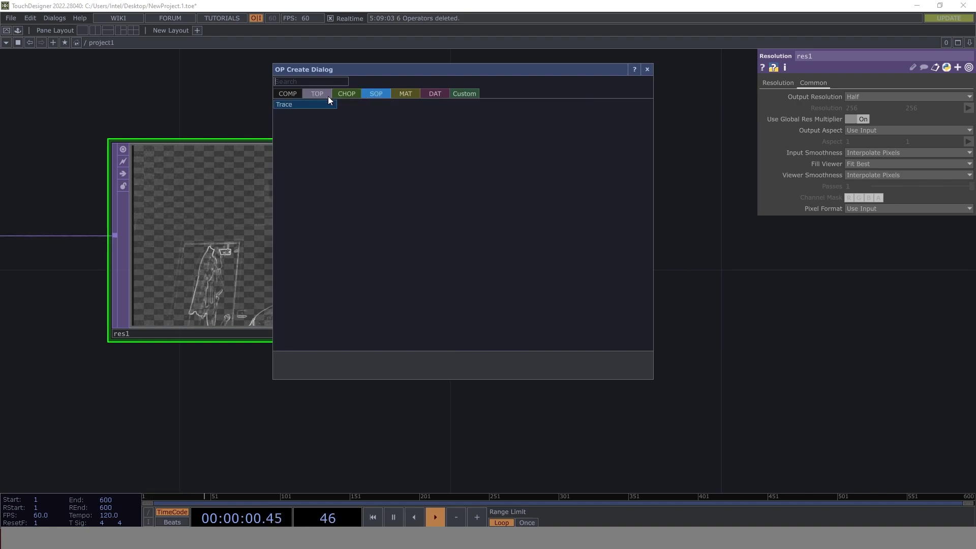
click(315, 107)
click(747, 244)
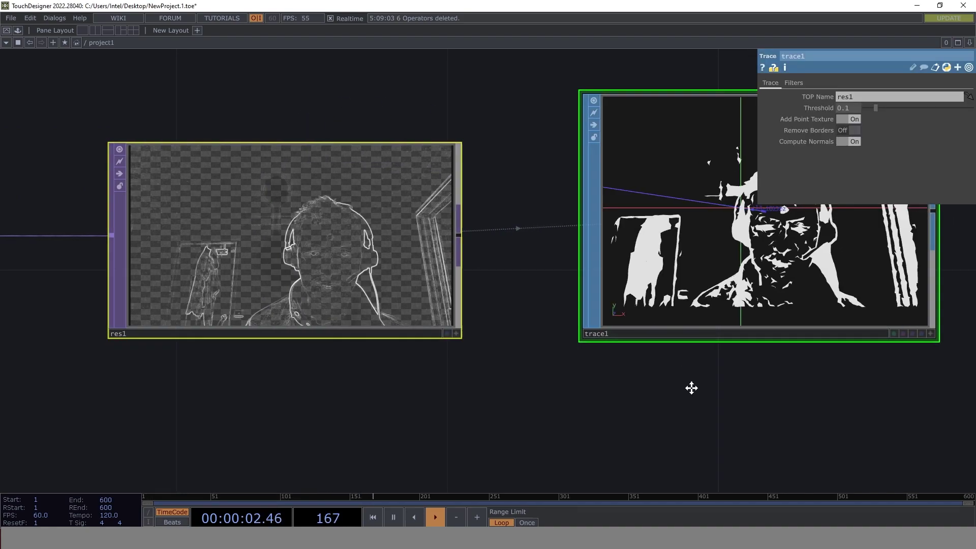
scroll(459, 261, down, 3)
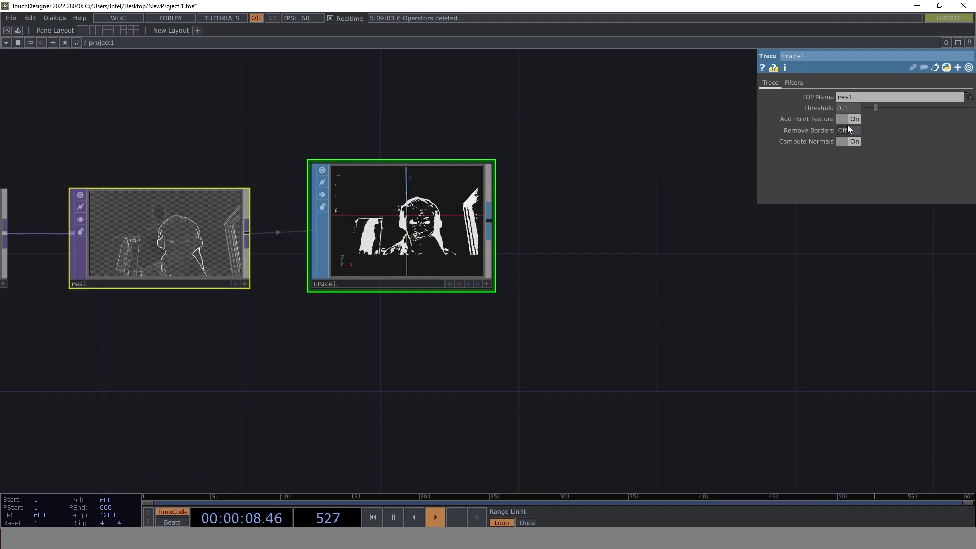
scroll(415, 237, up, 3)
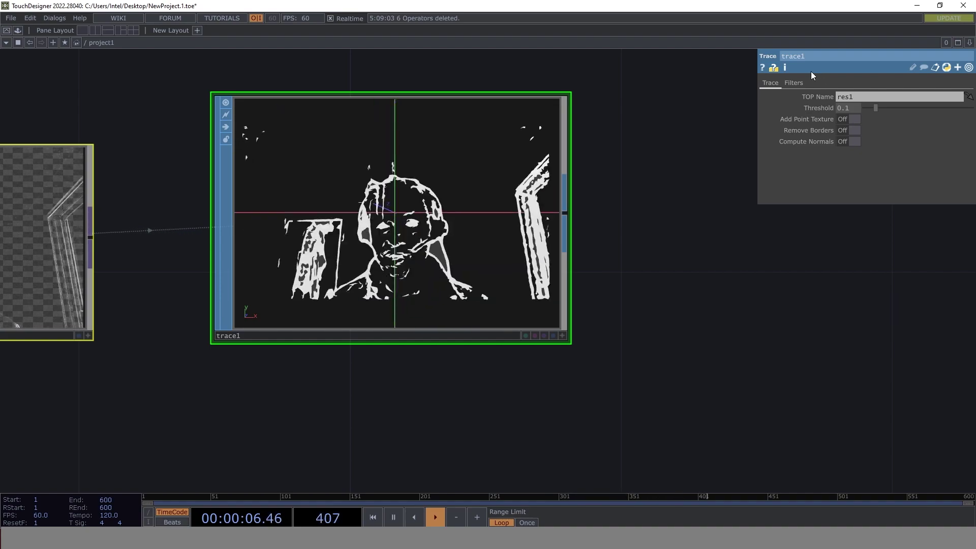
Turn on Resample Shapes in the Trace filters and set the Step Size to 20.
click(796, 81)
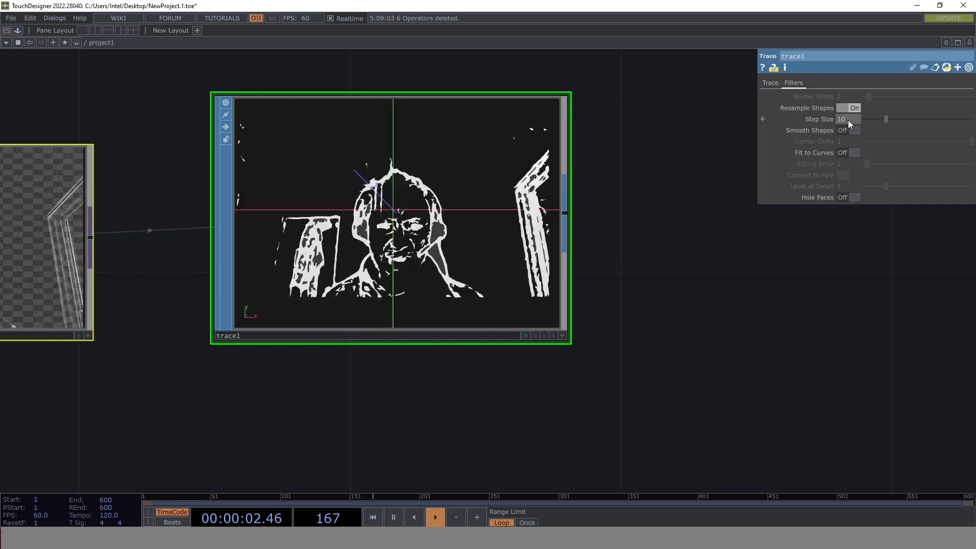
click(848, 120)
text(20)
key(Return)
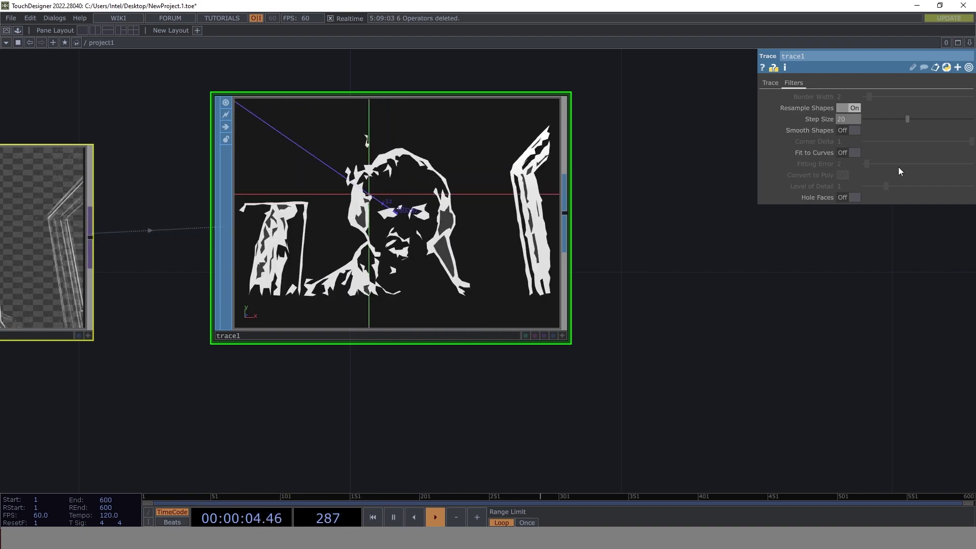
Connect a Null SOP to the output of the Trace operator.
scroll(599, 291, down, 5)
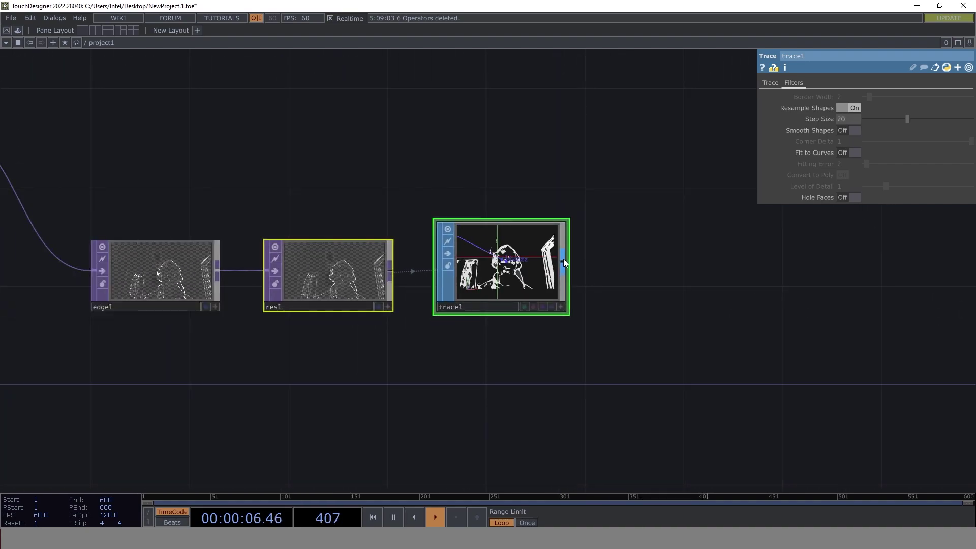
right_click(563, 258)
text(nul)
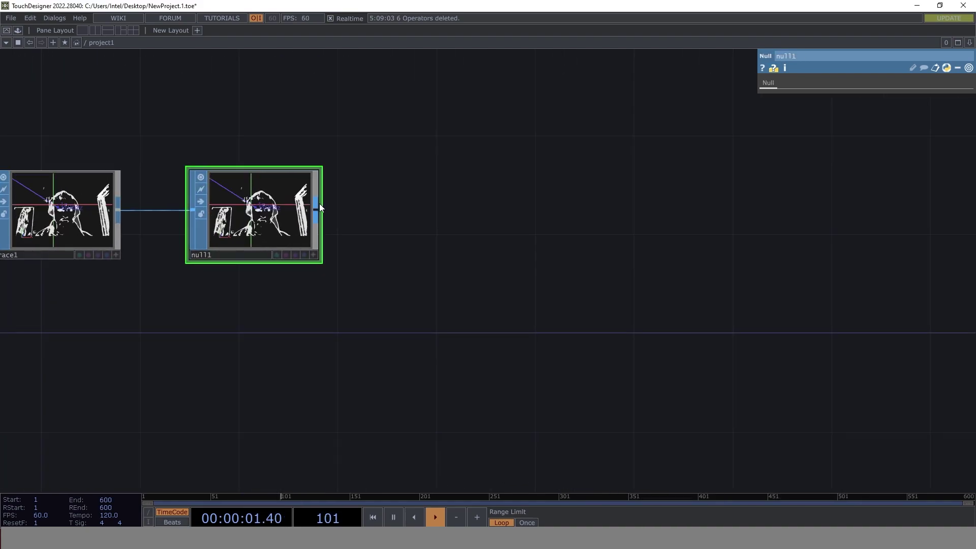
Add a Geometry COMP fed by the Null SOP and a Camera COMP above it.
right_click(319, 203)
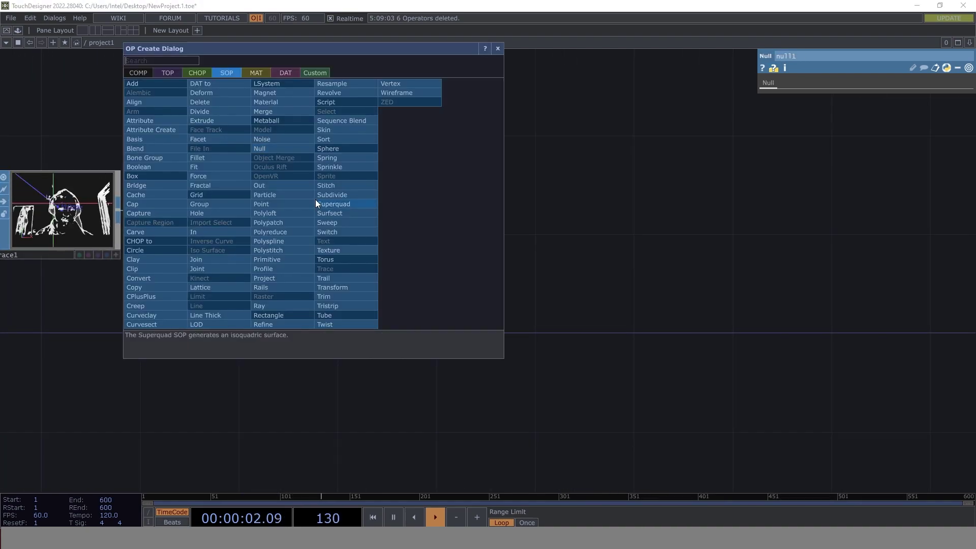
click(138, 72)
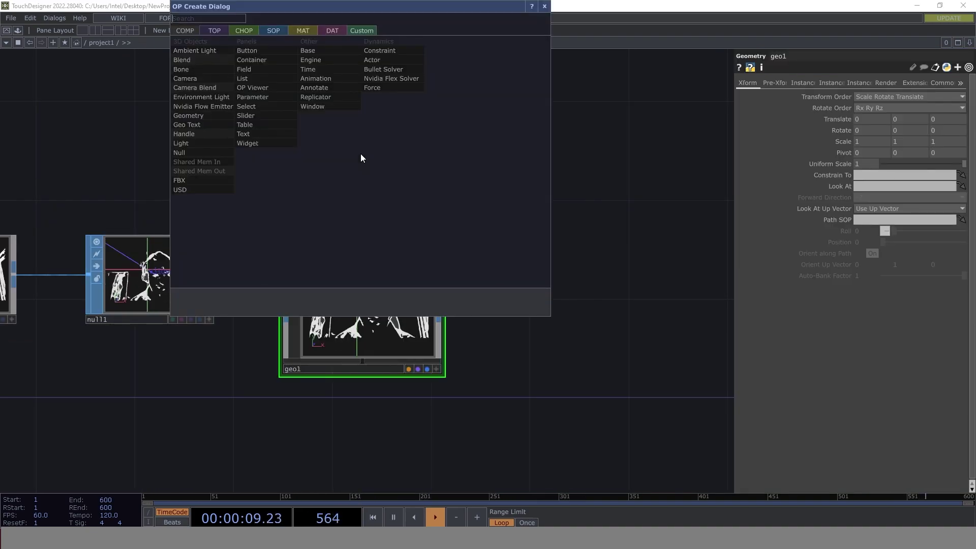
text(ca)
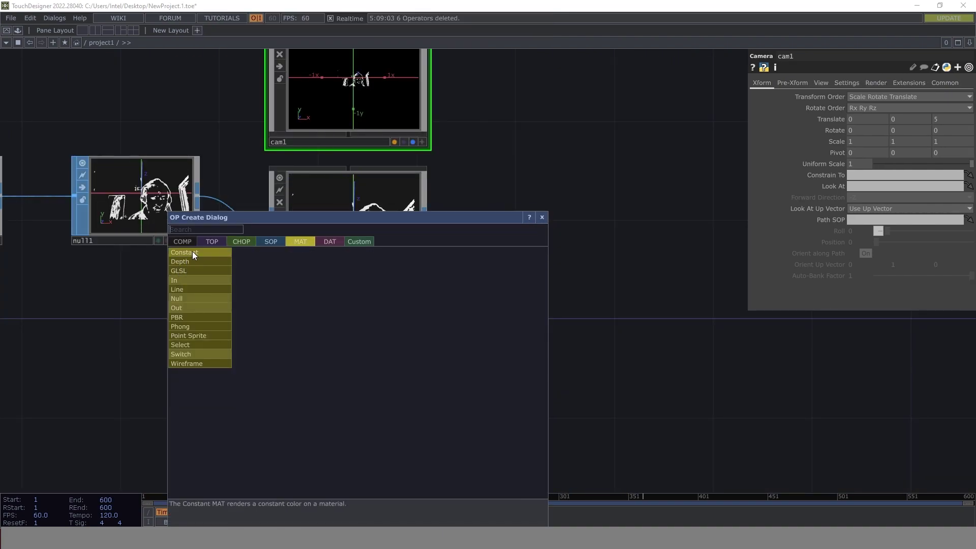
Place a Constant MAT below the Geometry component and assign it as that component's Material parameter.
click(192, 252)
click(335, 366)
drag(335, 367, 384, 241)
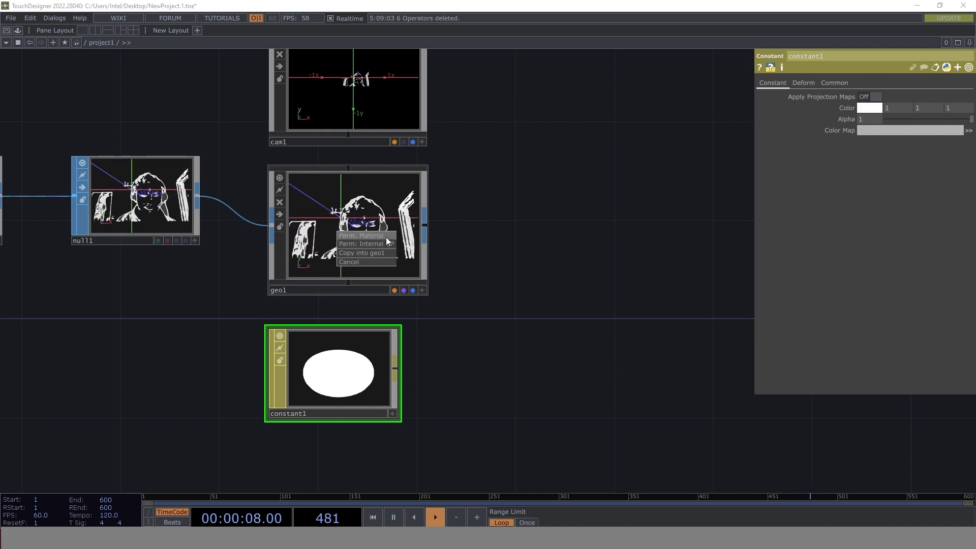
click(386, 237)
Add a Render TOP for the camera and geometry, followed by a Null TOP.
drag(532, 115, 258, 258)
key(Tab)
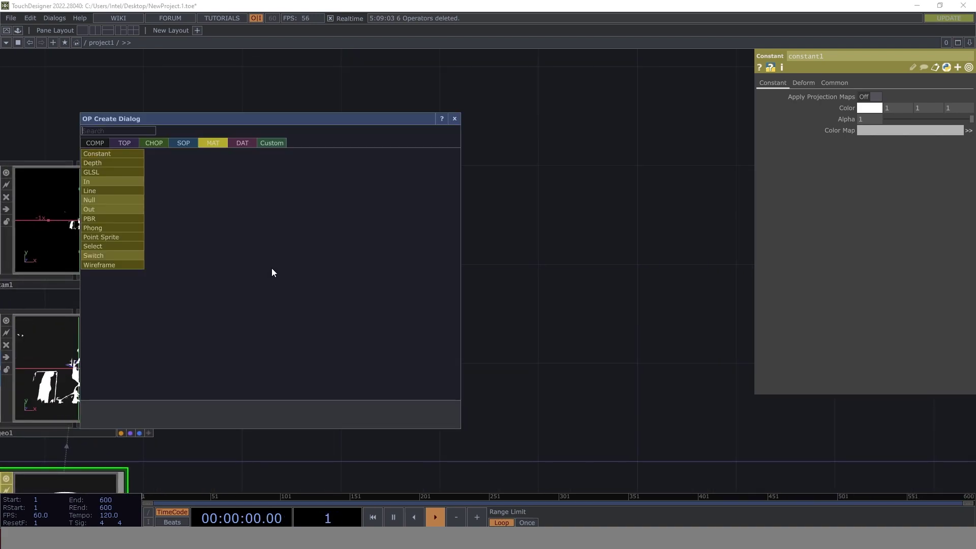
click(120, 143)
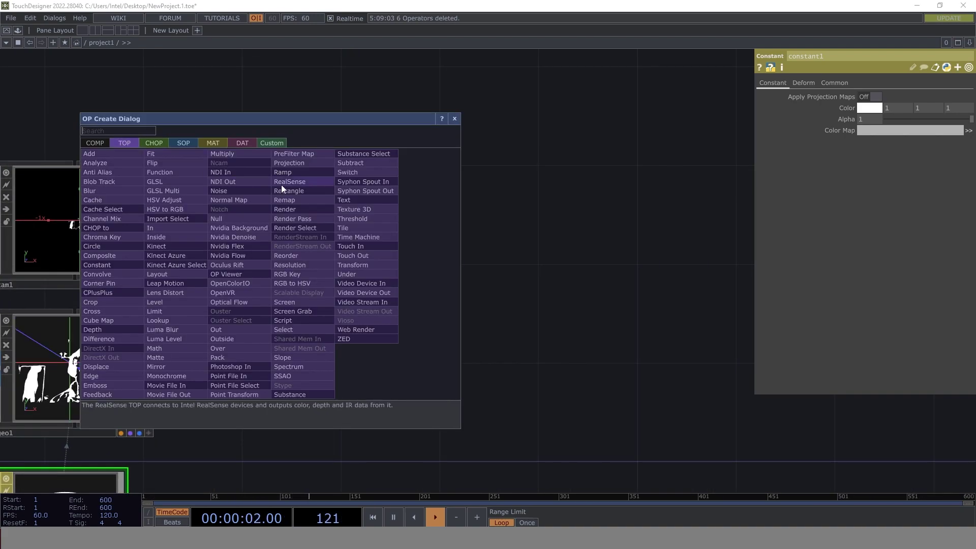
text(re)
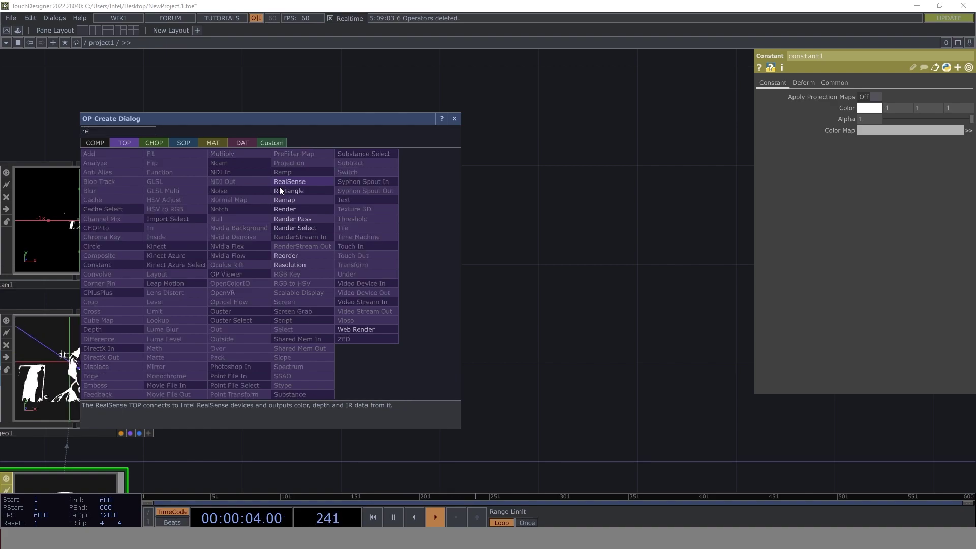
right_click(288, 211)
right_click(218, 221)
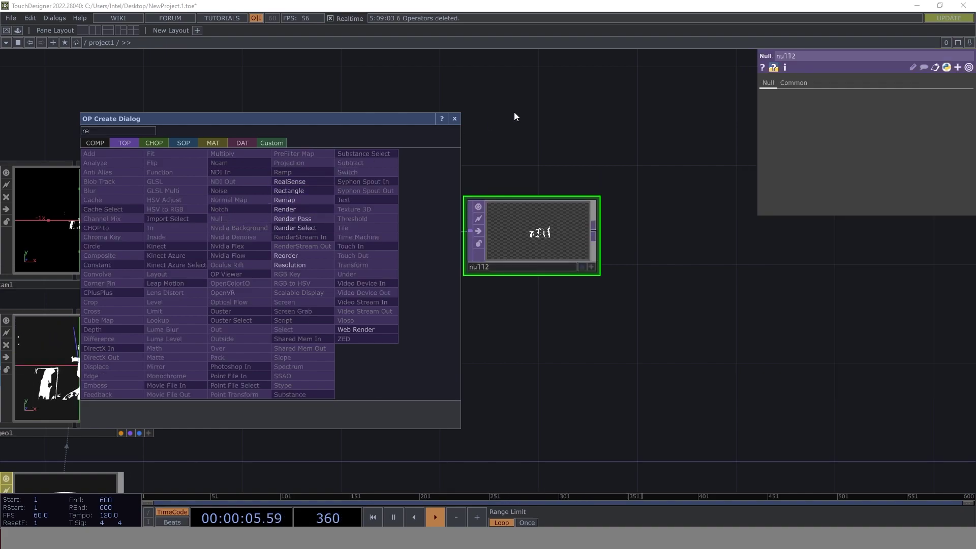
click(456, 117)
Move the camera closer to the traced geometry by setting its Z Translate to 1.2.
drag(419, 354, 713, 385)
scroll(463, 223, up, 5)
scroll(362, 171, down, 4)
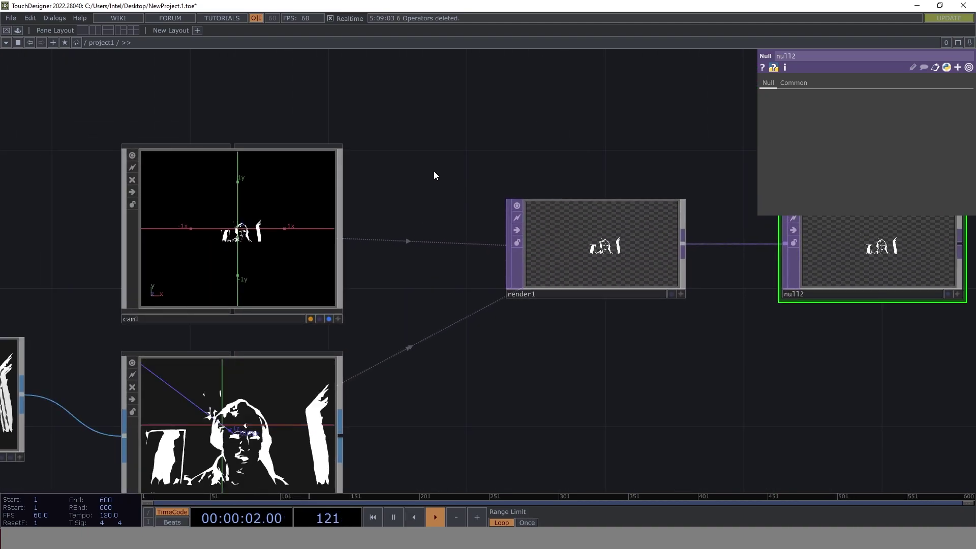
click(221, 255)
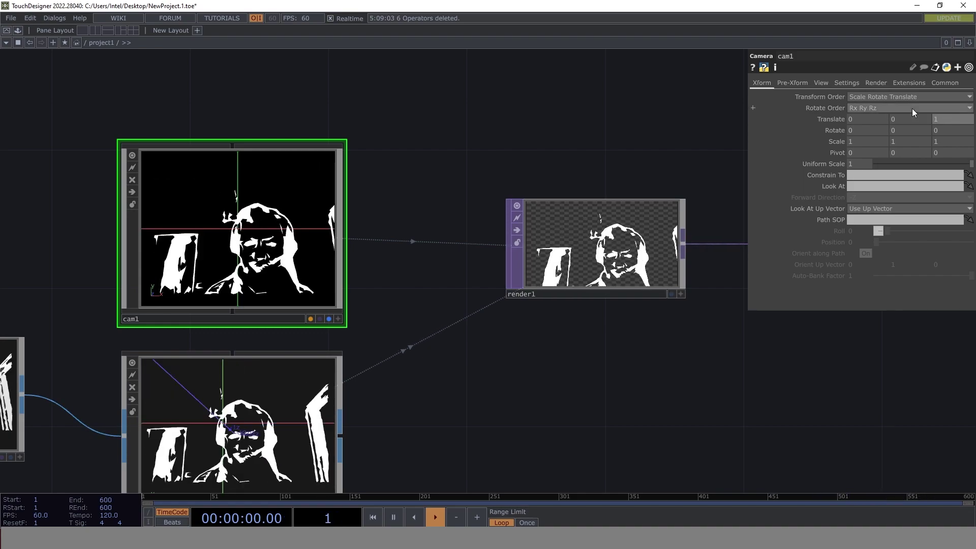
drag(700, 261, 389, 206)
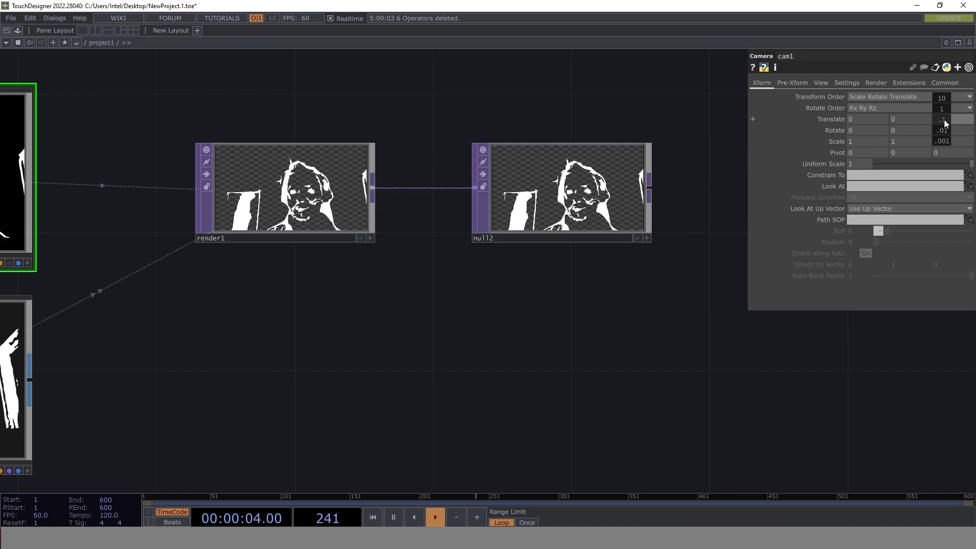
middle_drag(941, 109, 936, 109)
Connect an Edge TOP after the rendered output's Null and set its Strength to 3.02.
drag(686, 345, 410, 335)
drag(545, 150, 396, 342)
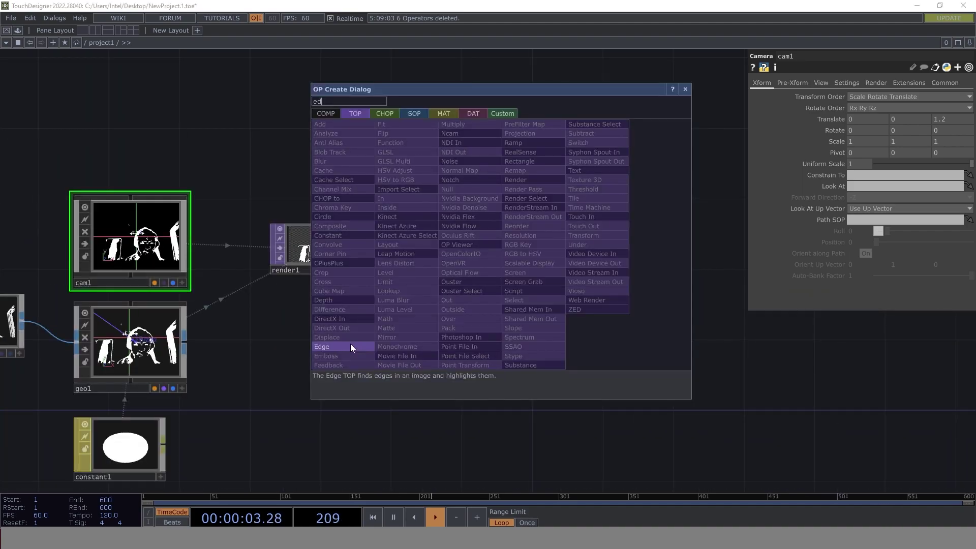
key(Return)
click(612, 253)
scroll(539, 284, right, 5)
scroll(475, 244, up, 10)
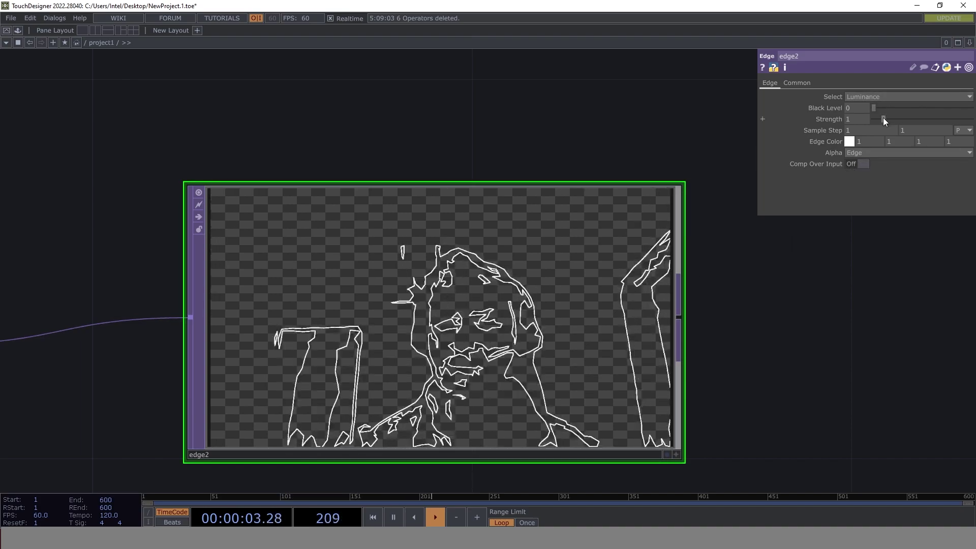
drag(883, 117, 903, 117)
Add an RGB Key TOP after the Edge TOP and display its output in the network background.
drag(808, 306, 637, 230)
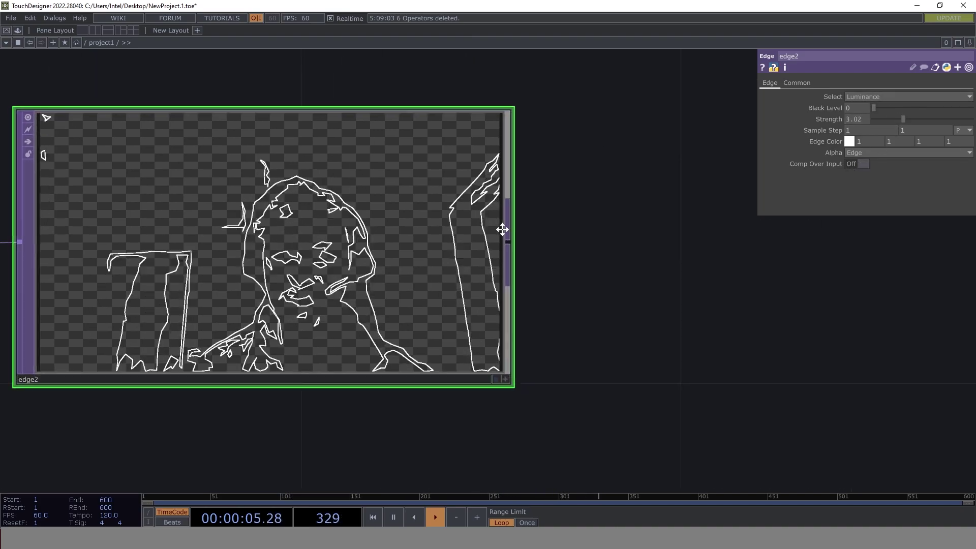
scroll(503, 230, down, 5)
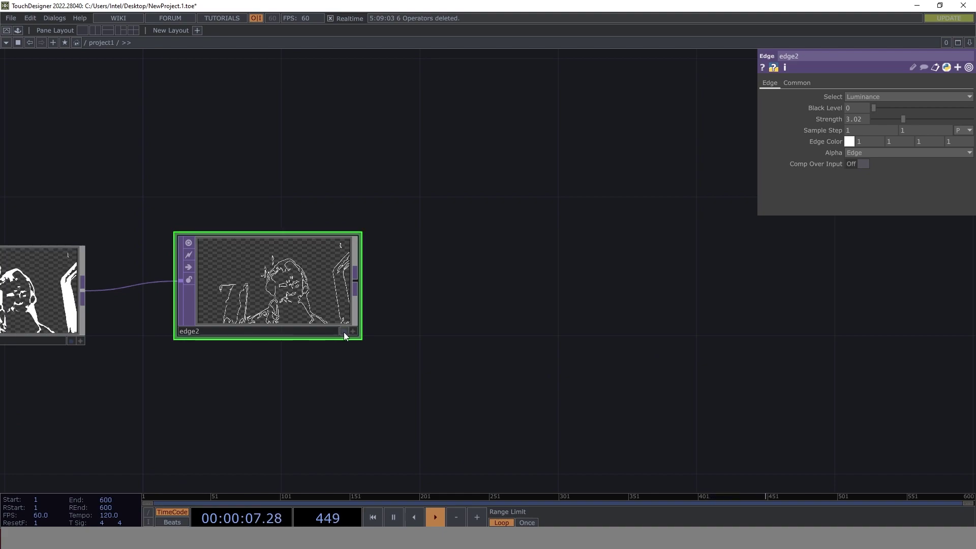
right_click(356, 278)
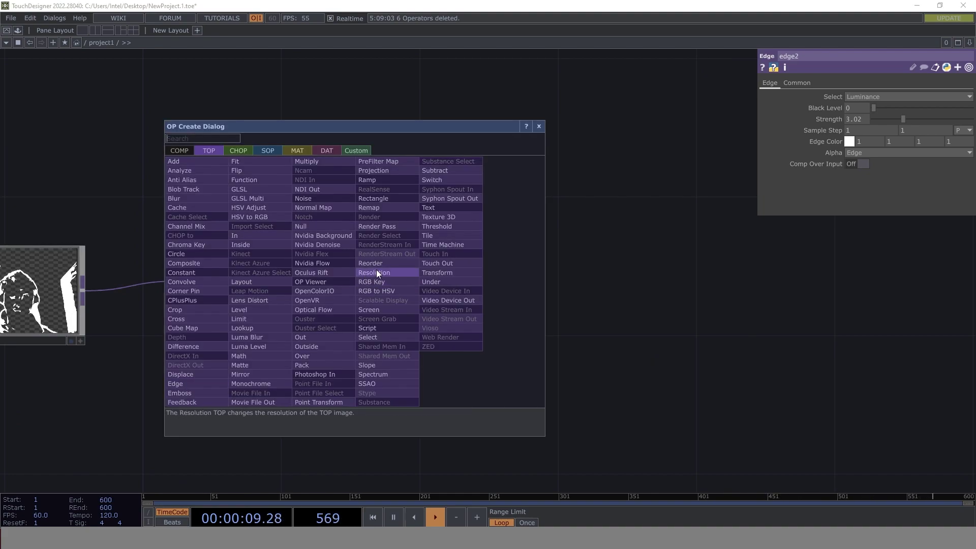
text(rgb)
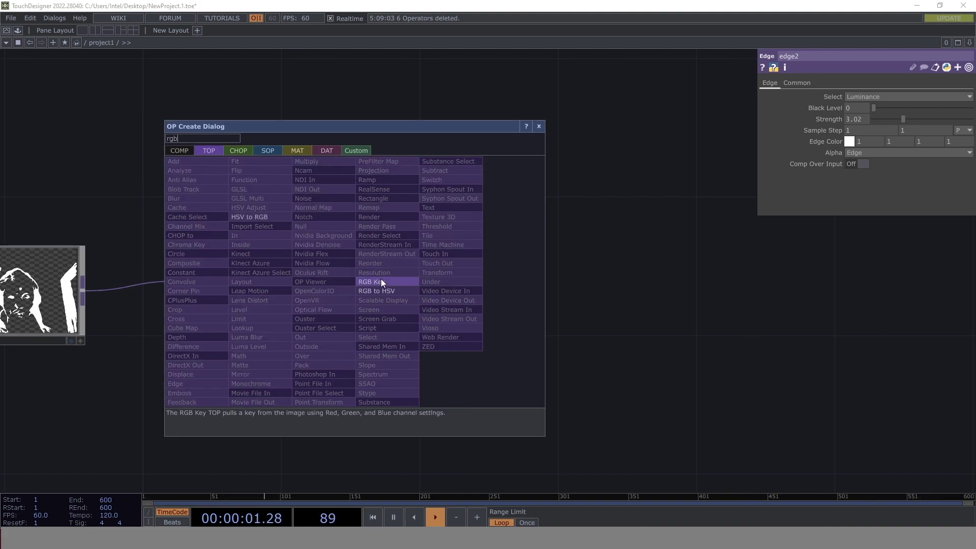
click(379, 281)
click(615, 285)
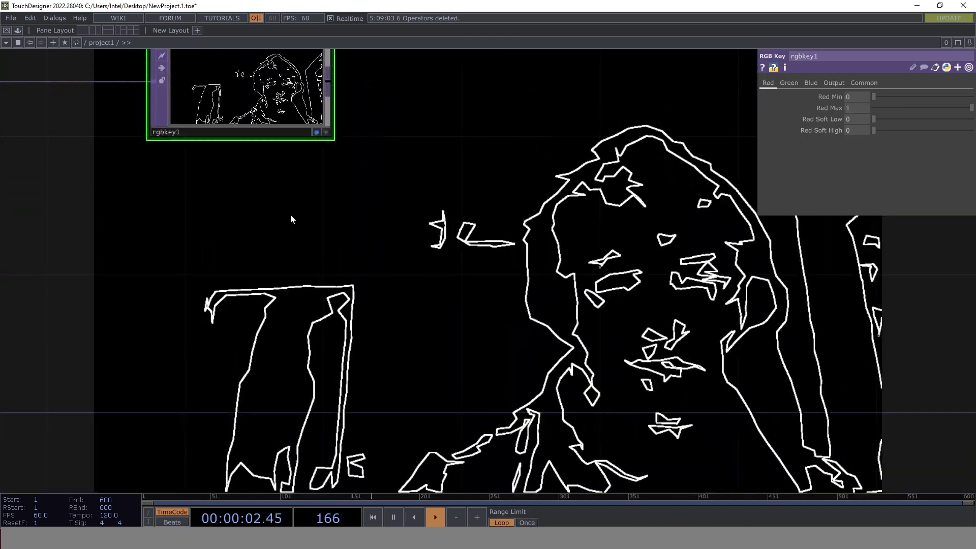
drag(431, 240, 459, 339)
scroll(490, 300, down, 5)
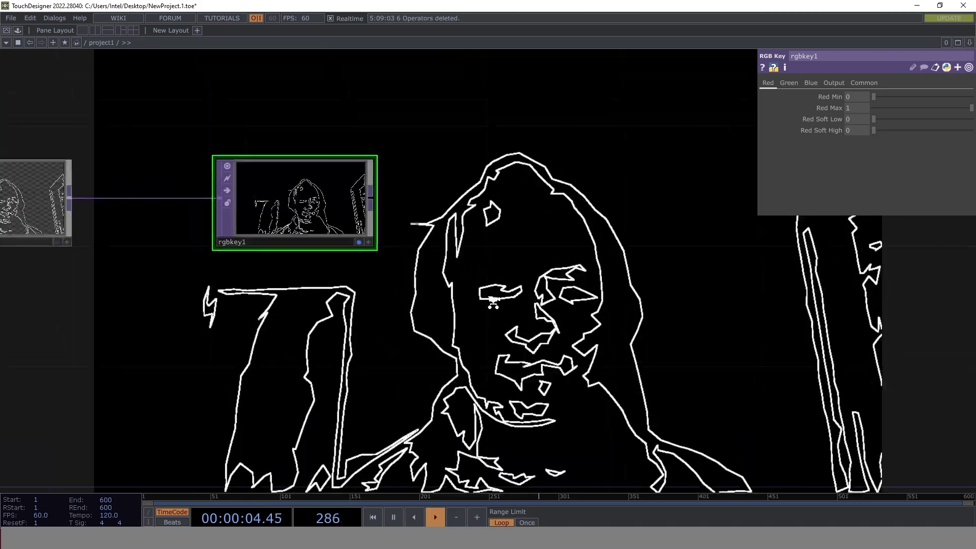
Add a Composite TOP after the RGB Key and connect the webcam's Video Device In TOP as its second input.
scroll(533, 320, down, 4)
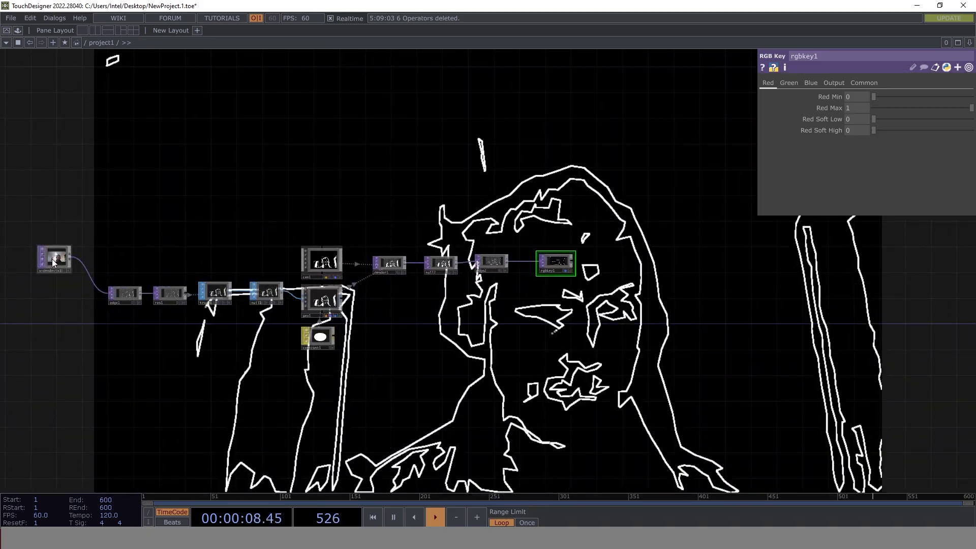
drag(51, 258, 42, 197)
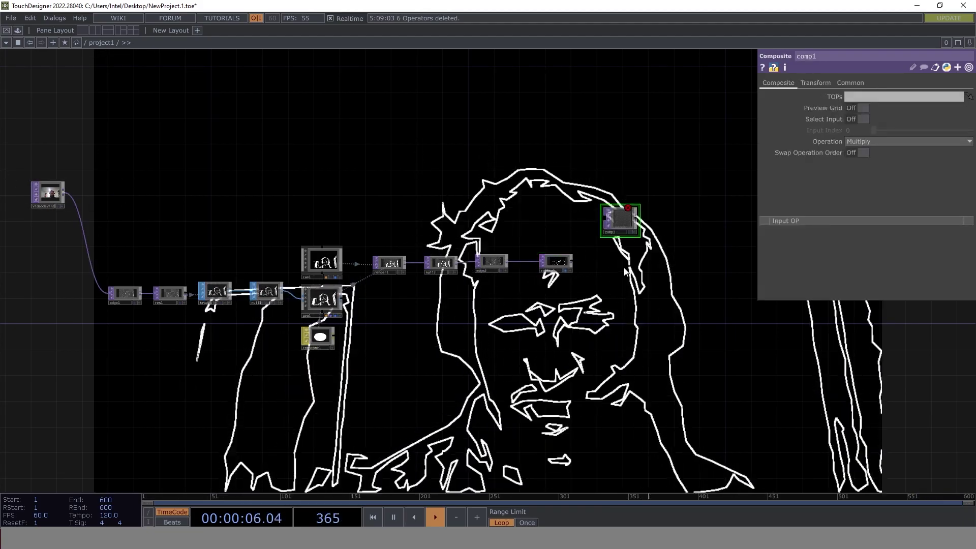
mouse_move(584, 262)
mouse_down()
mouse_move(542, 309)
mouse_move(547, 285)
mouse_move(568, 267)
mouse_up()
scroll(542, 310, up, 2)
drag(610, 333, 703, 322)
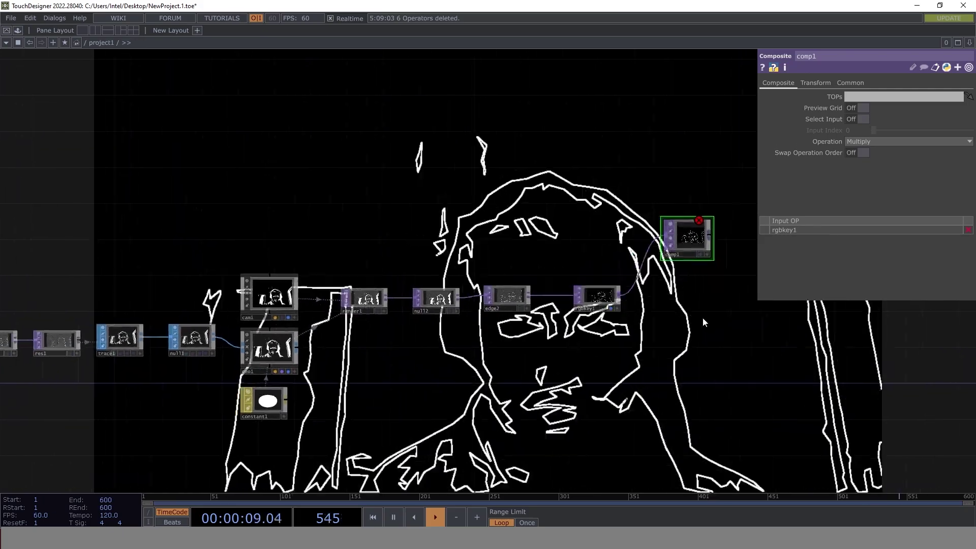
scroll(300, 150, down, 2)
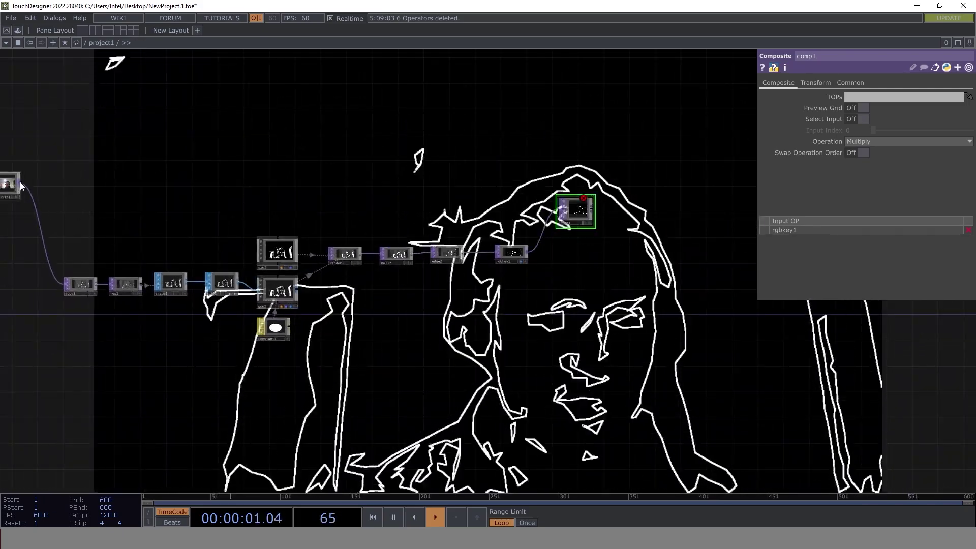
drag(20, 183, 448, 207)
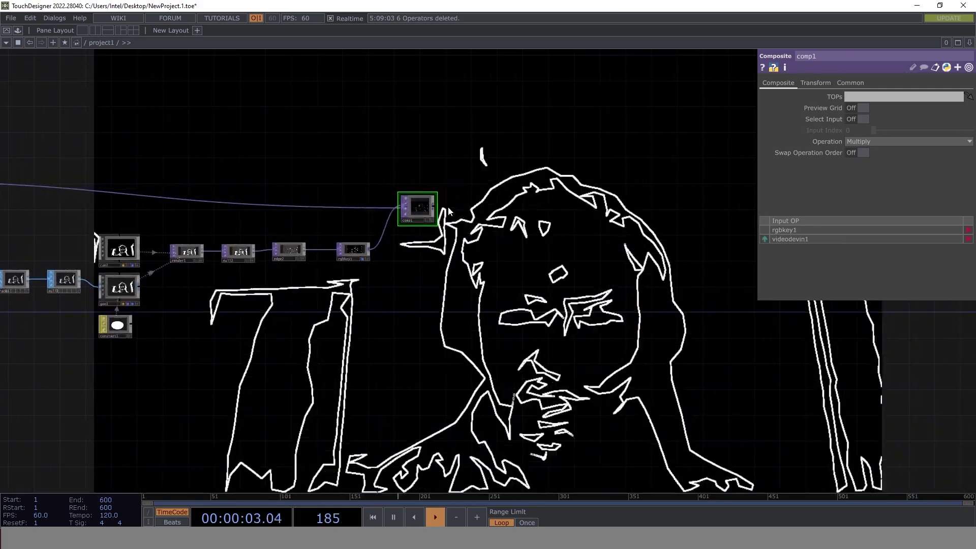
Add a Null TOP after the Composite and display it in the network background instead of the RGB Key.
scroll(416, 232, up, 7)
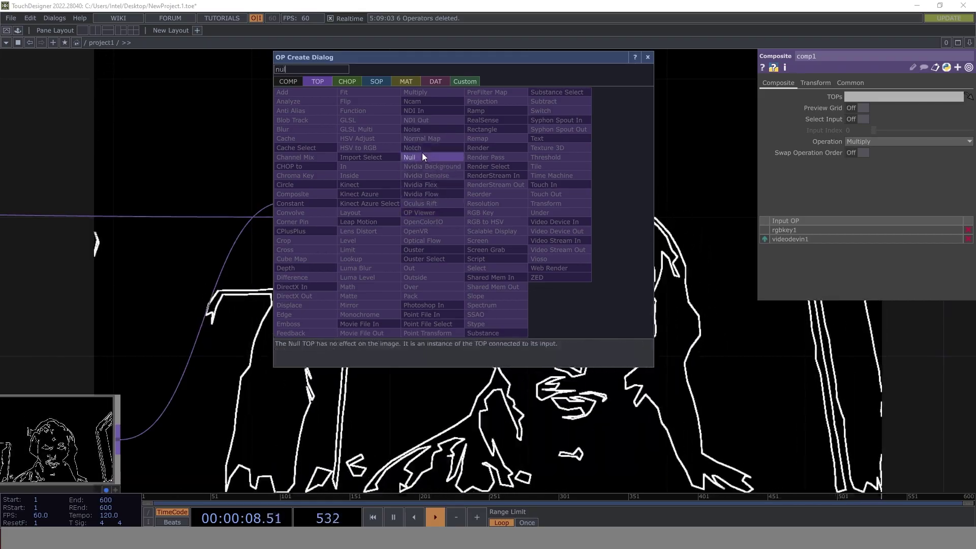
click(422, 156)
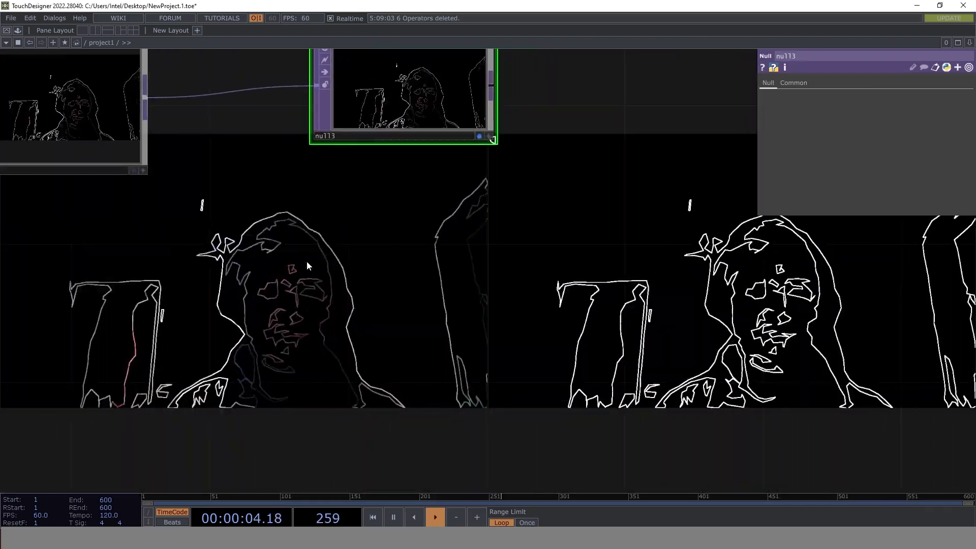
drag(256, 291, 526, 259)
click(57, 347)
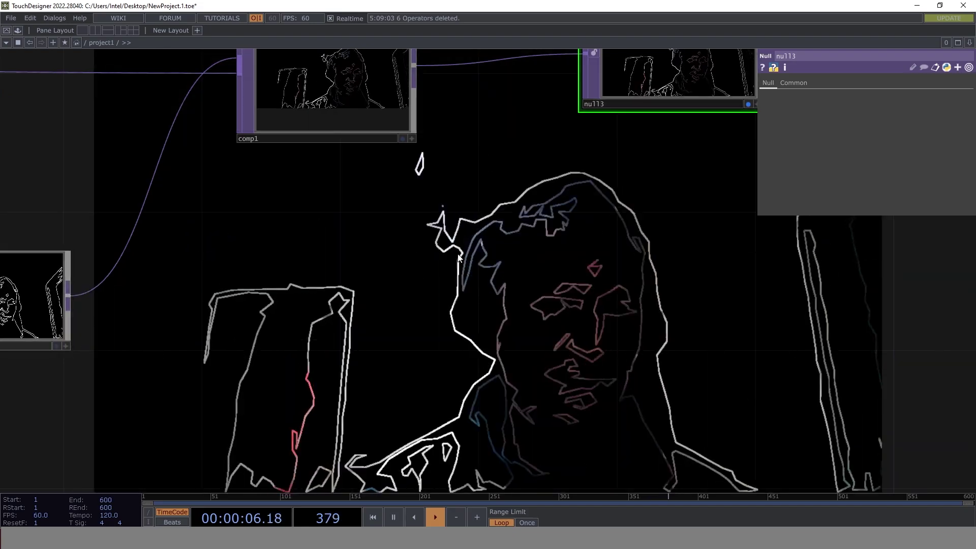
drag(684, 339, 456, 422)
drag(418, 307, 425, 375)
Insert a Level TOP between the Composite and its Null, with Brightness 1.6, Gamma 1.68 and Contrast 2.49.
drag(477, 220, 788, 219)
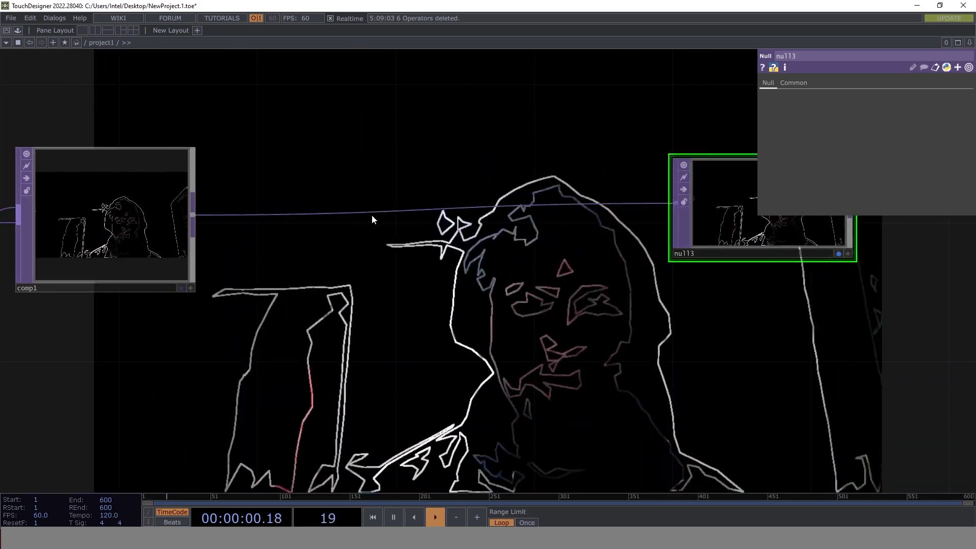
right_click(373, 213)
click(389, 199)
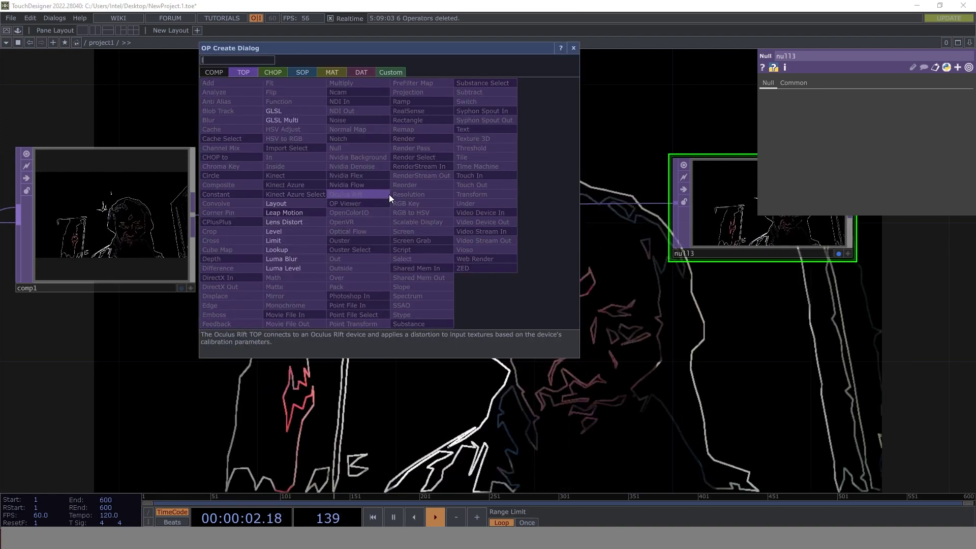
click(307, 227)
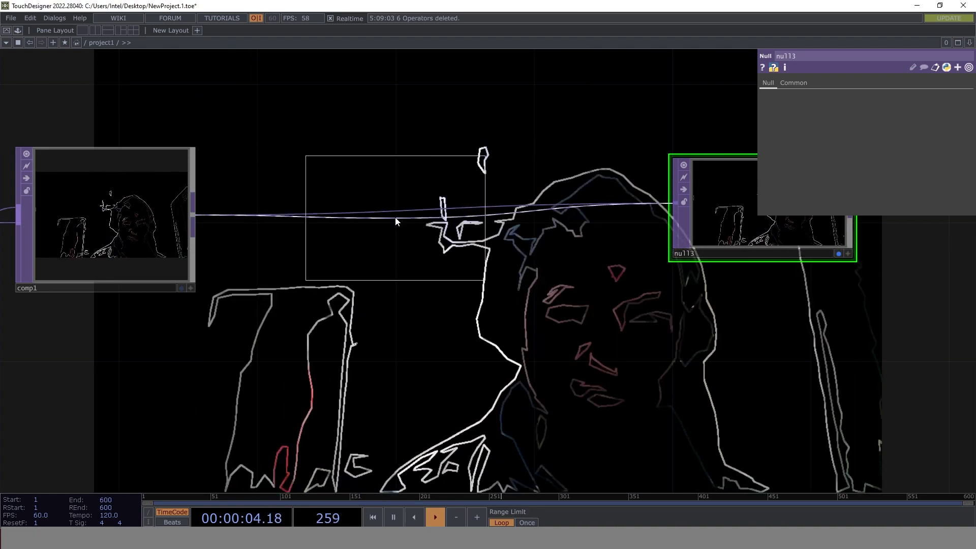
click(384, 245)
drag(925, 130, 925, 155)
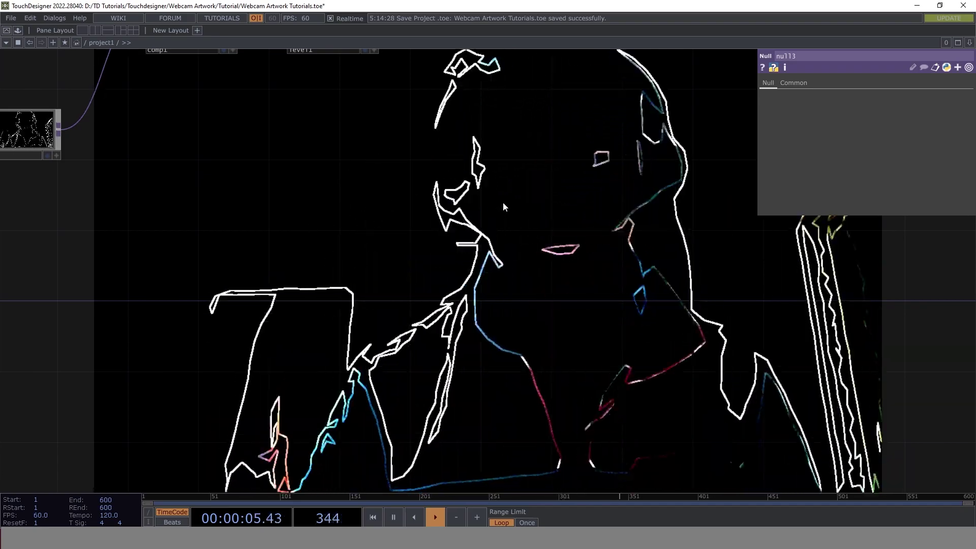
Set the Constant MAT's Wire Frame option to GPU Tesselated Wire Frame.
drag(448, 202, 968, 127)
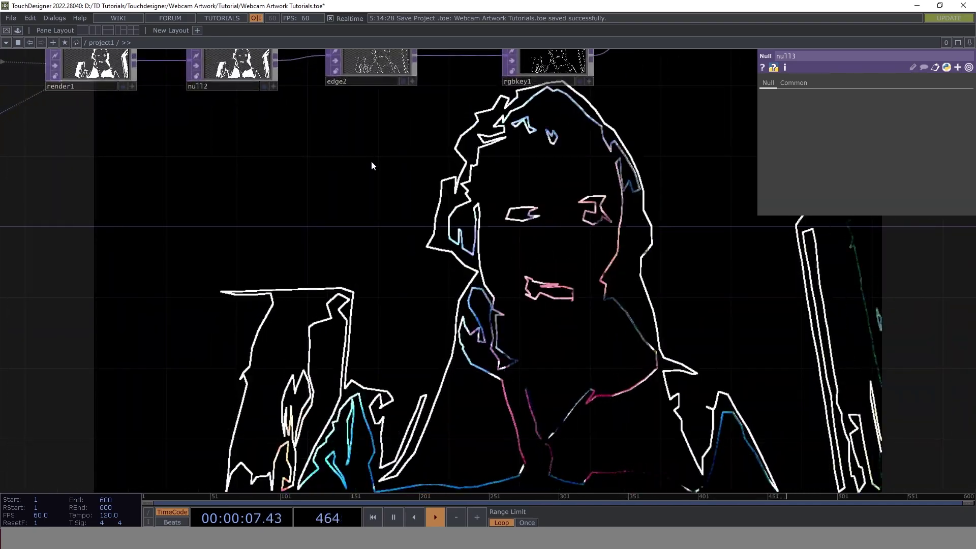
drag(243, 249, 555, 298)
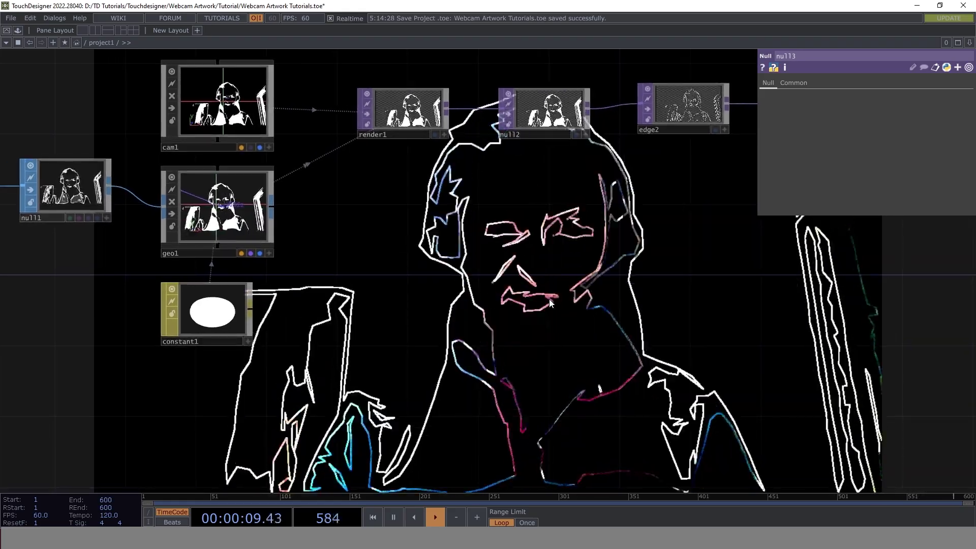
click(204, 313)
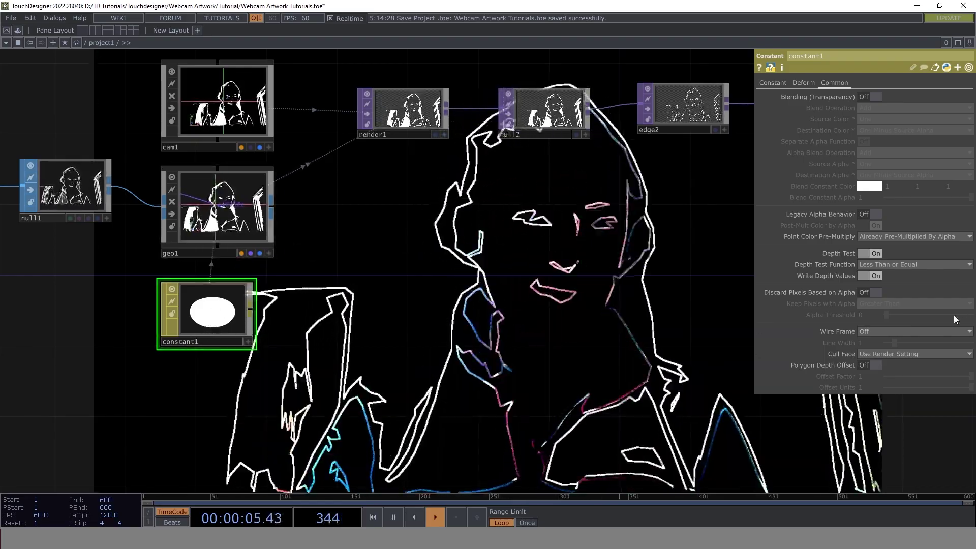
click(892, 330)
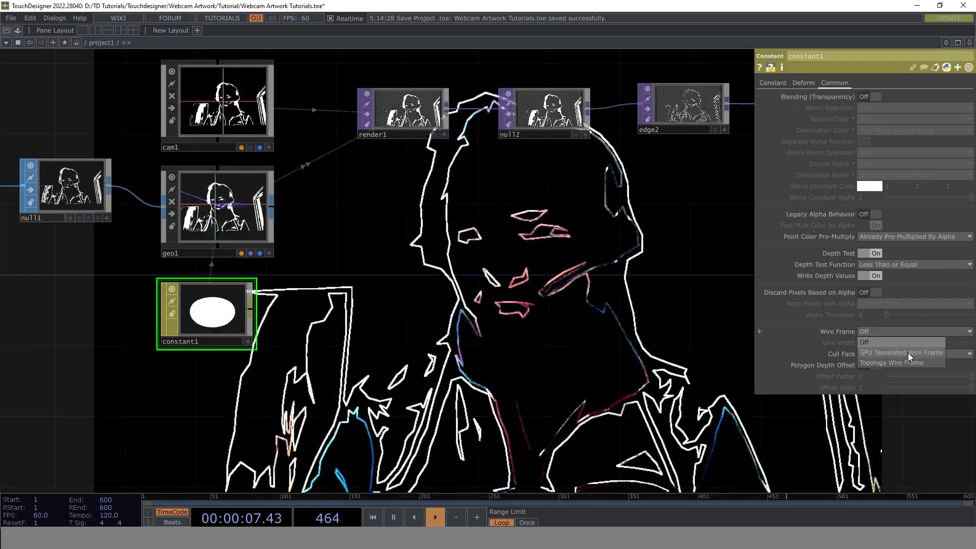
click(910, 352)
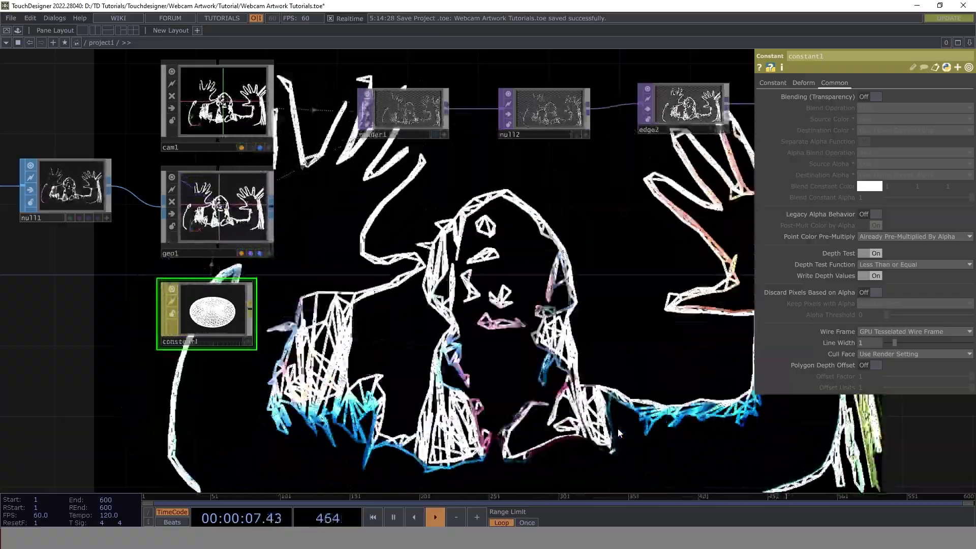
Increase the Line Width of the Constant MAT's wire frame.
scroll(752, 364, down, 3)
drag(574, 297, 195, 191)
key(p)
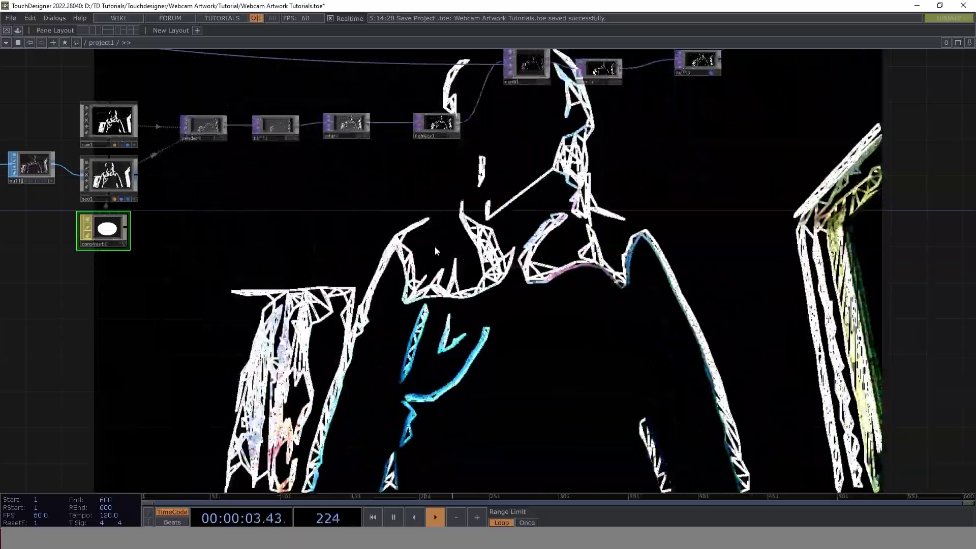
key(p)
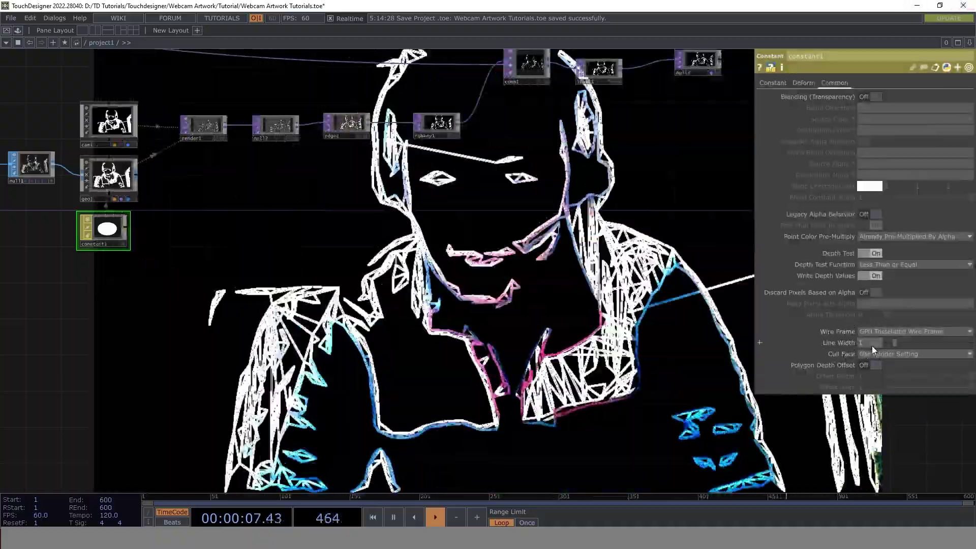
drag(895, 342, 913, 344)
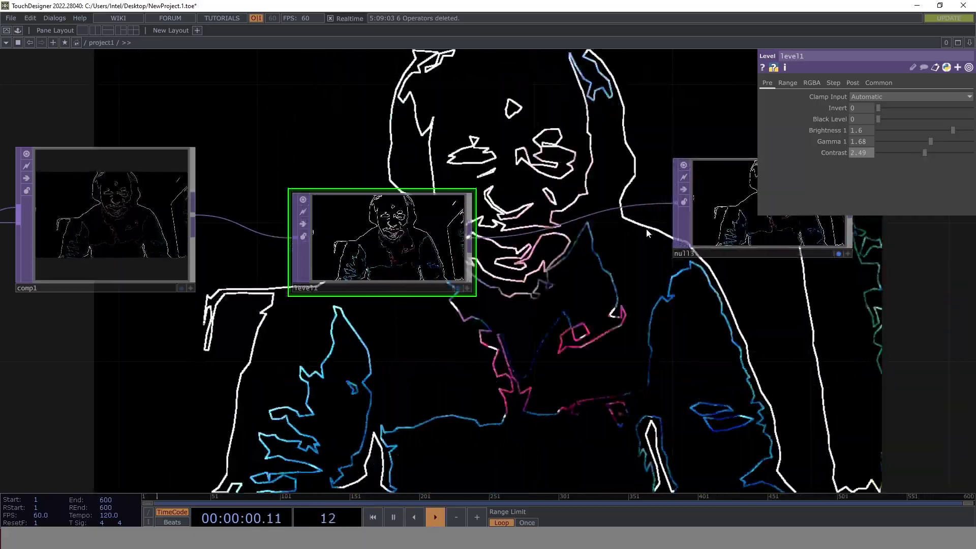
scroll(646, 239, down, 2)
scroll(646, 239, down, 3)
drag(545, 334, 535, 233)
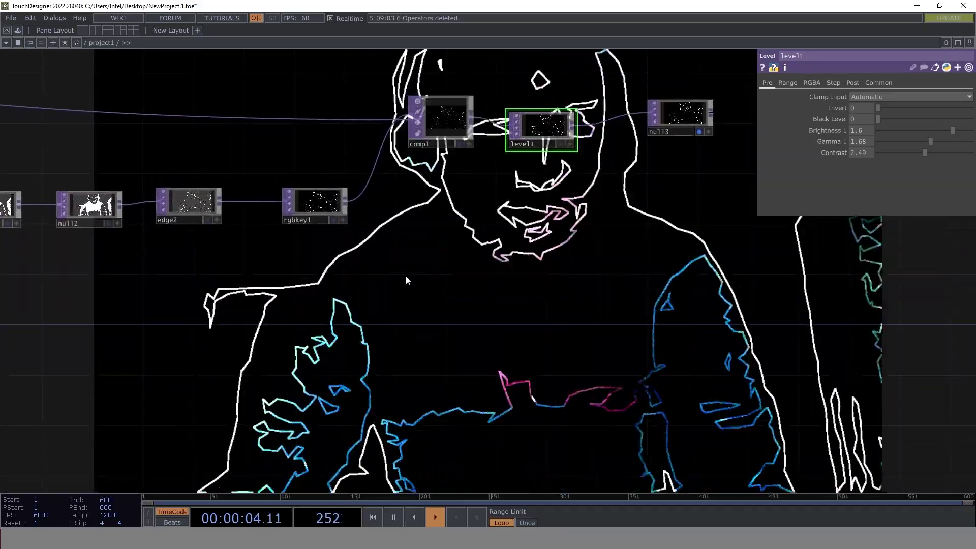